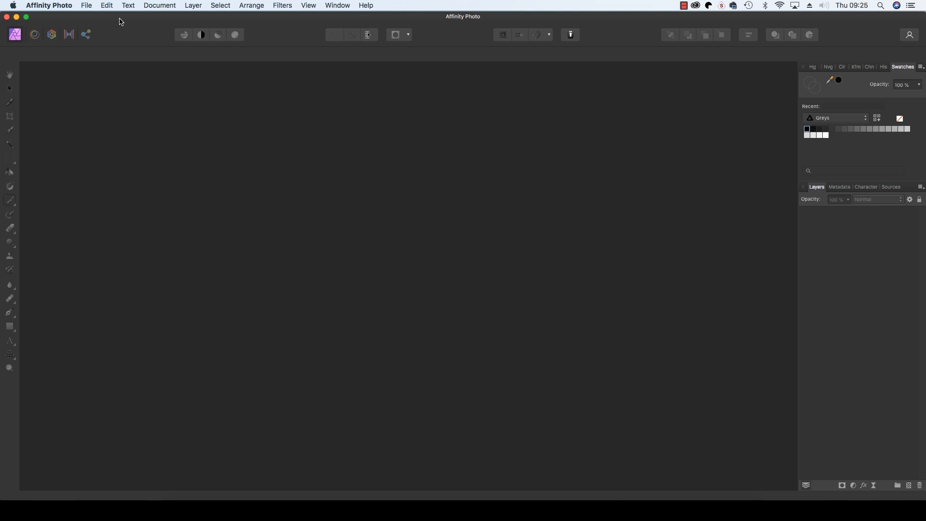
Step: Create a new stack from KAS_9521.jpg through KAS_9528.jpg with automatic perspective alignment
left_click(87, 6)
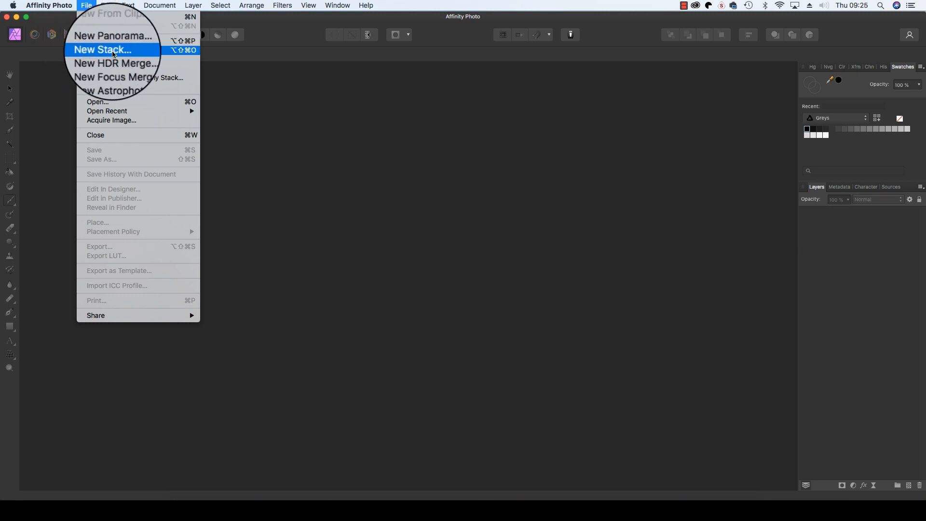
left_click(99, 54)
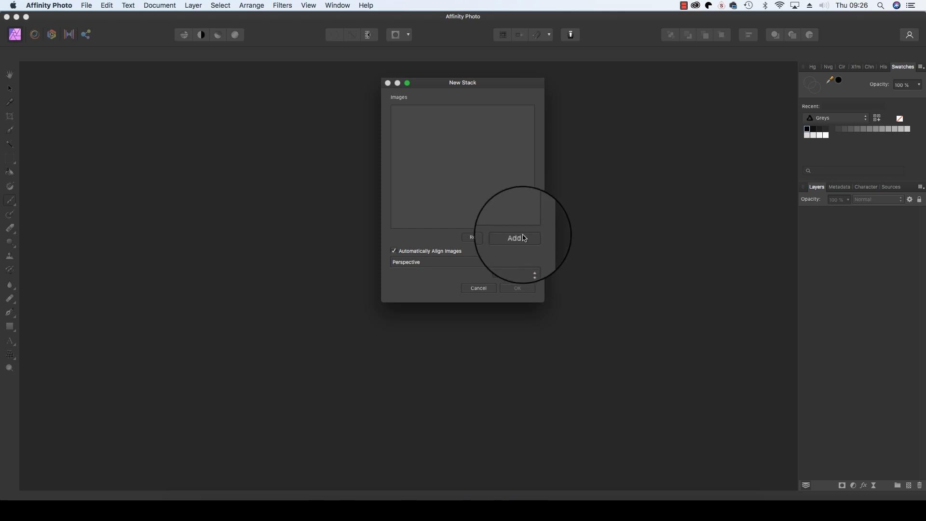
left_click(514, 238)
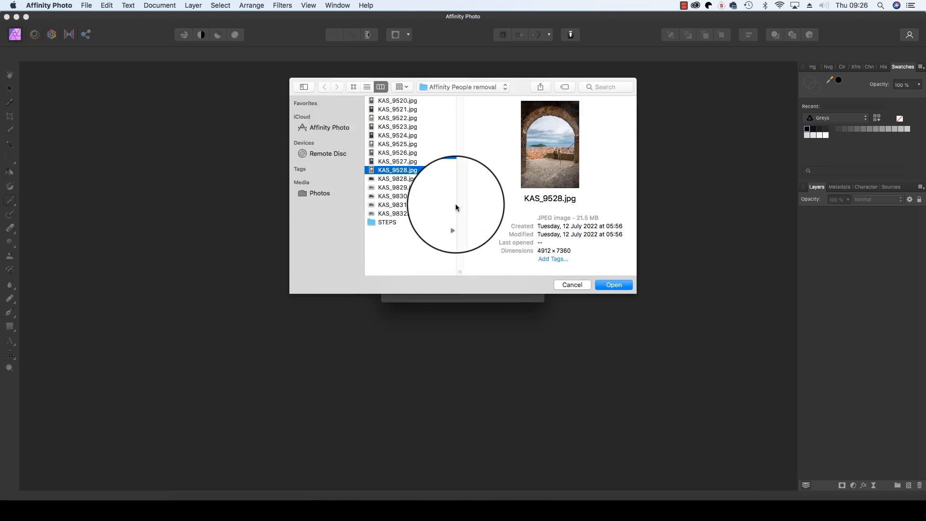
left_click(399, 109, "shift")
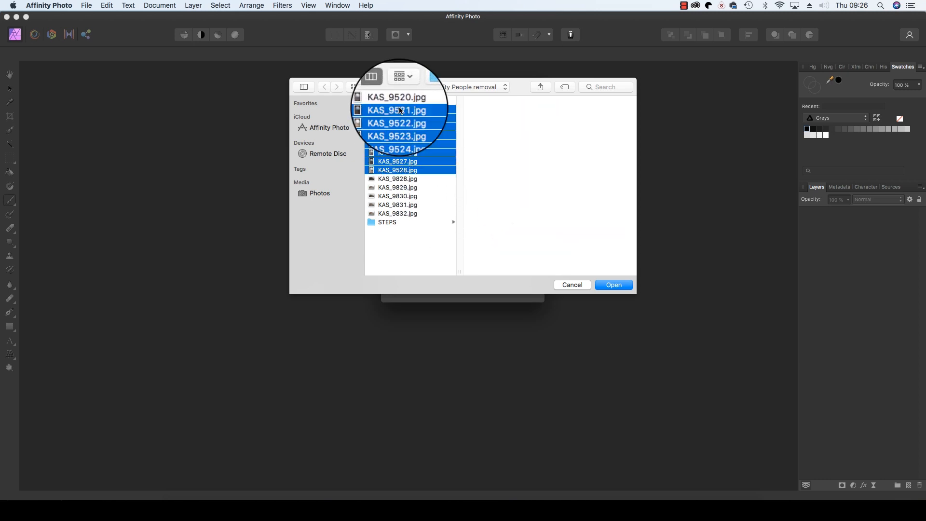
left_click(609, 289)
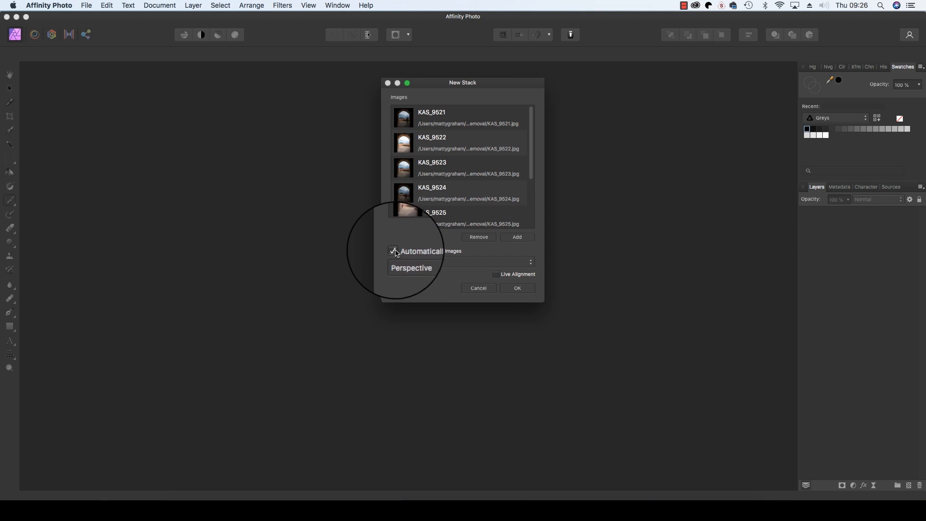
left_click(517, 288)
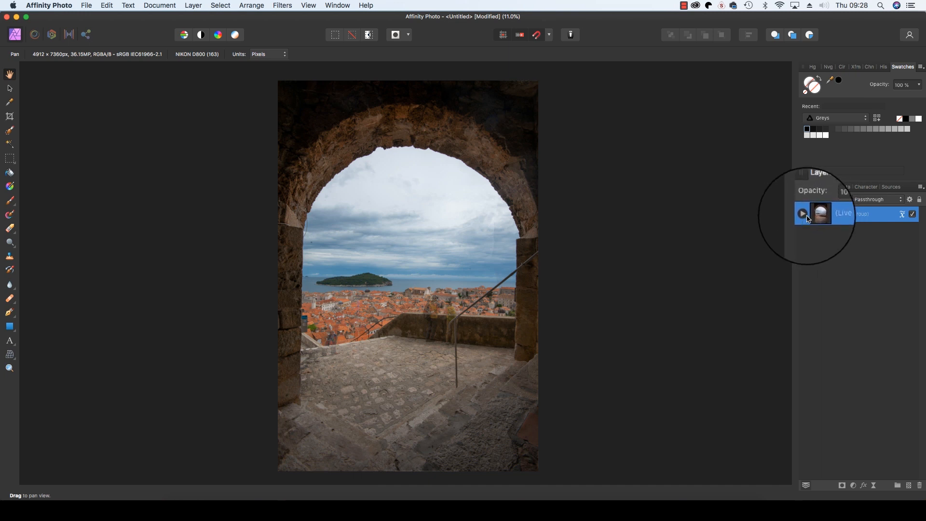
Step: Expand the live stack group and preview the individual layers KAS_9528 to KAS_9525
left_click(805, 215)
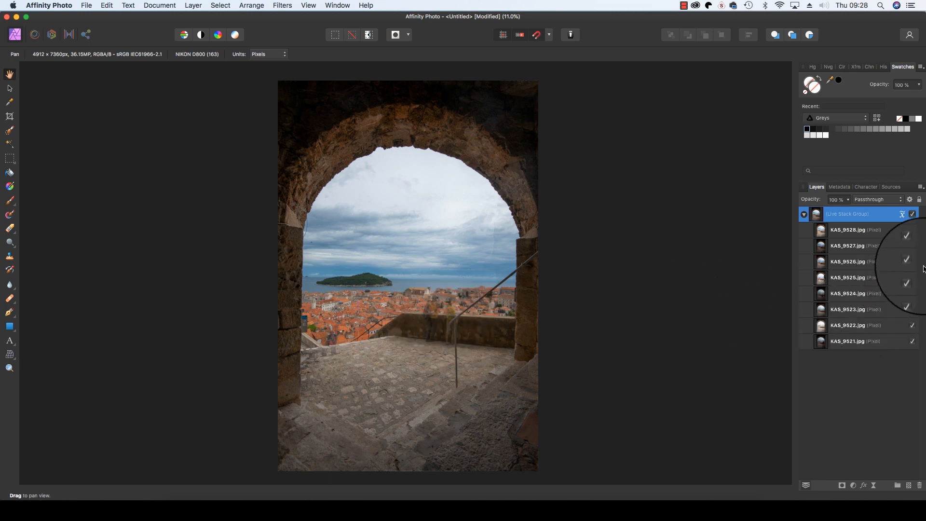
left_click(861, 232)
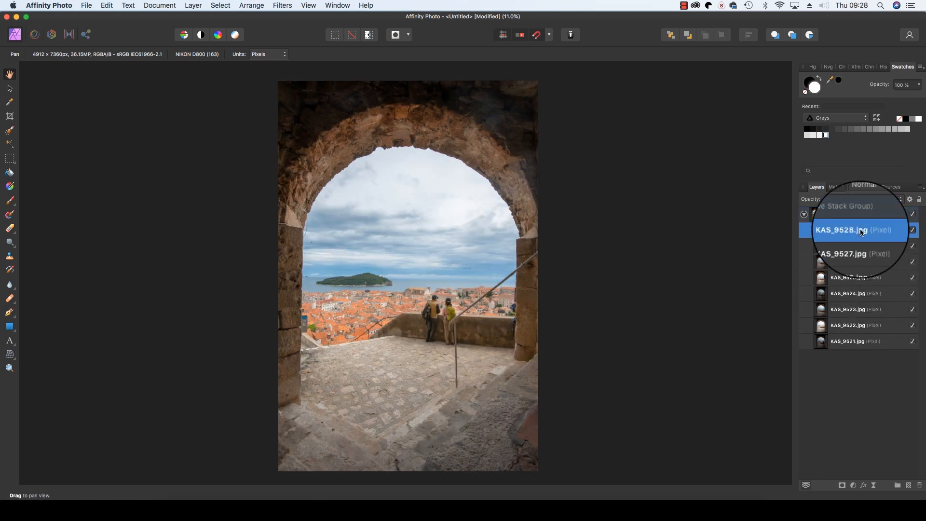
left_click(859, 246)
left_click(855, 263)
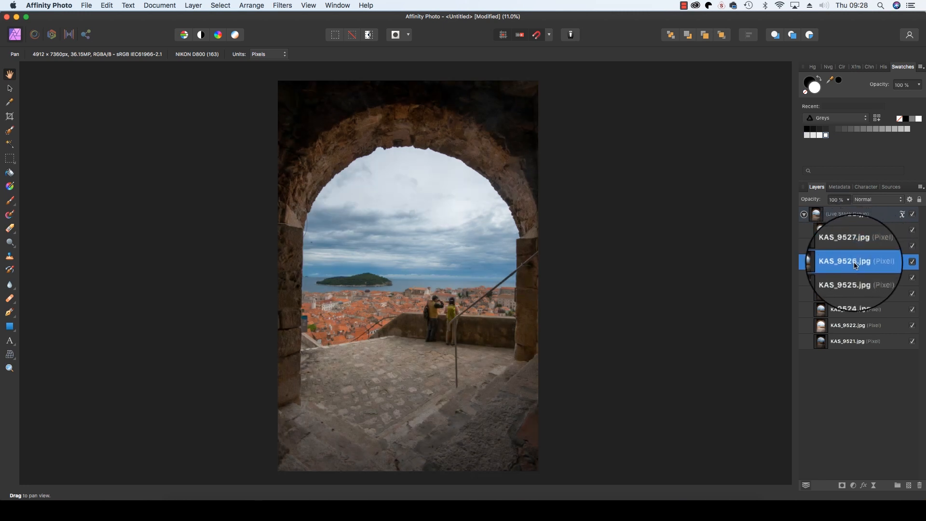
left_click(850, 279)
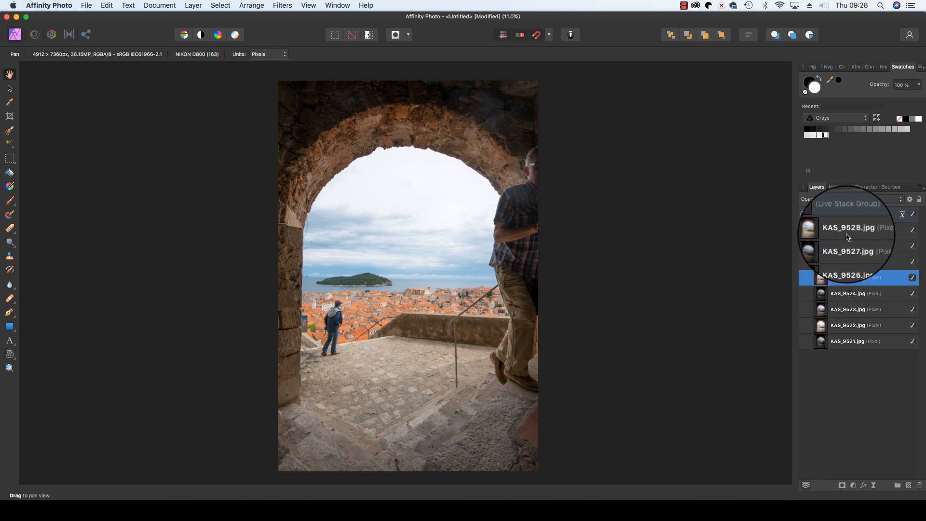
Step: Add a mask to the KAS_9528 layer and select it
left_click(848, 235)
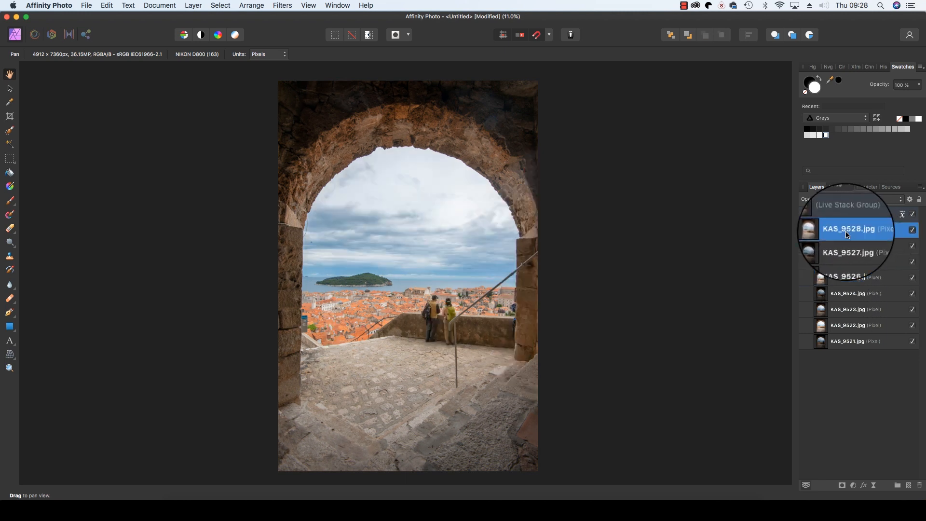
left_click(842, 486)
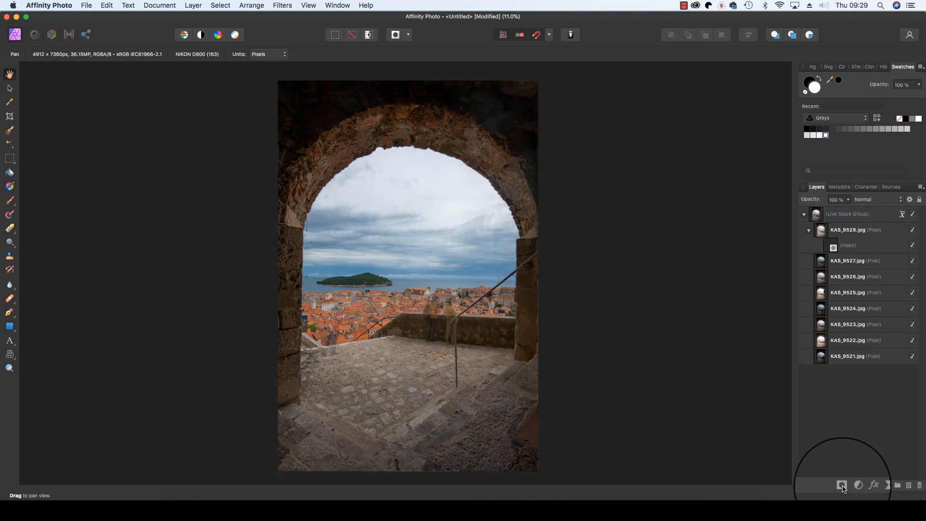
left_click(833, 245)
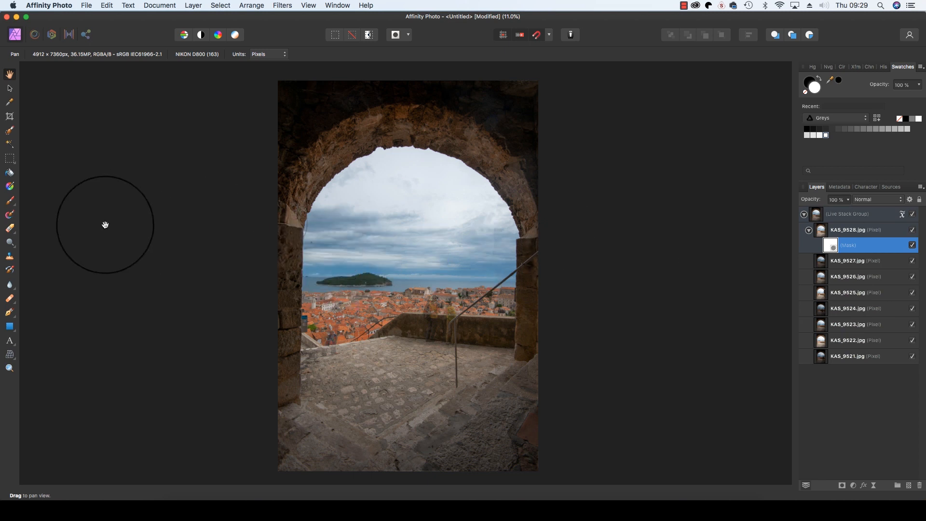
Step: Paint black on the mask with a soft brush about 360 px wide over the two people at the wall
left_click(10, 200)
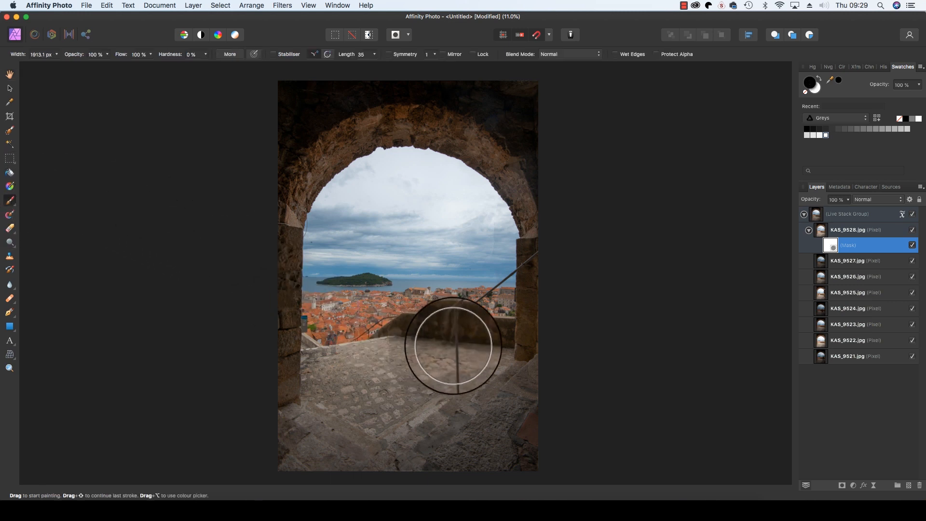
key("bracketleft")
key("bracketleft")
key("bracketleft")
key("bracketleft")
key("bracketleft")
key("bracketleft")
key("bracketleft")
key("bracketleft")
key("bracketleft")
key("bracketleft")
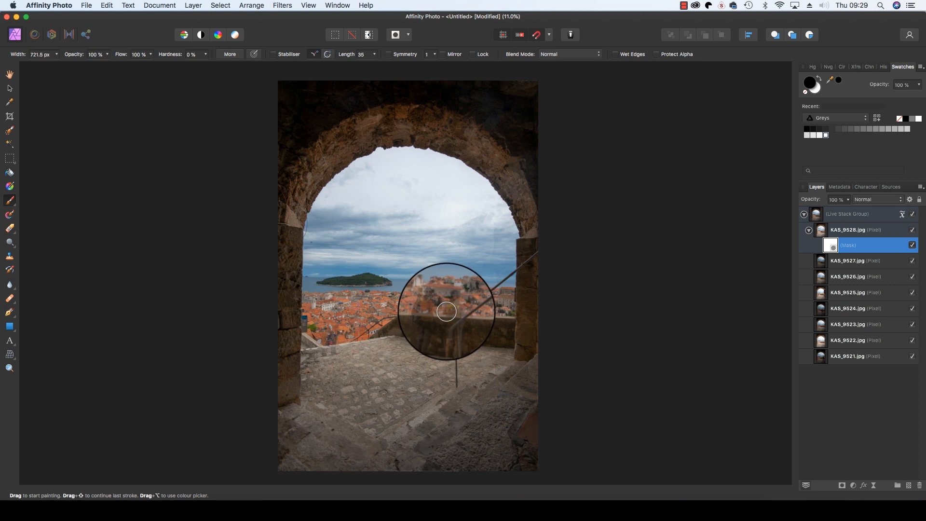
key("bracketleft")
key("bracketleft")
key("bracketleft")
key("bracketleft")
mouse_move(435, 302)
left_mouse_down()
mouse_move(431, 331)
mouse_move(430, 290)
mouse_move(446, 306)
mouse_move(441, 286)
mouse_move(449, 332)
mouse_move(449, 306)
mouse_move(459, 306)
left_mouse_up()
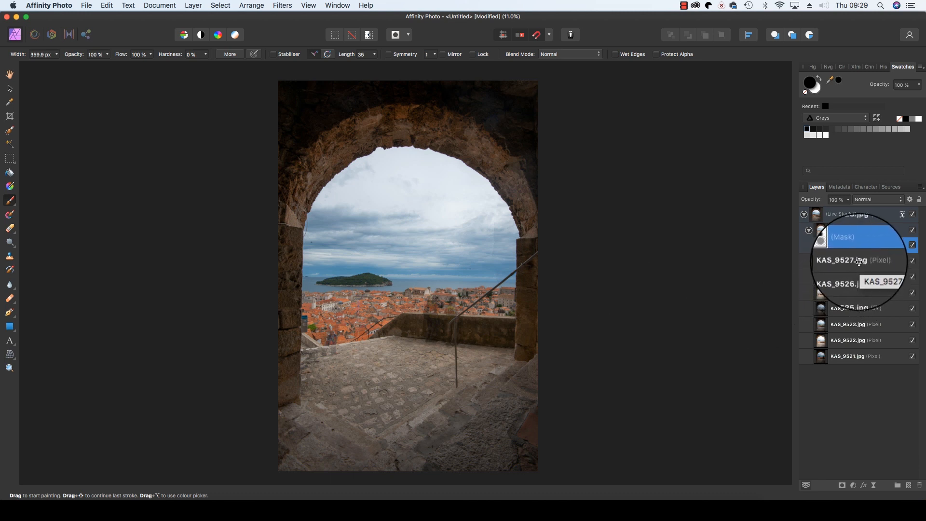
Step: Add a mask to KAS_9527 and paint out the people by the wall
left_click(860, 262)
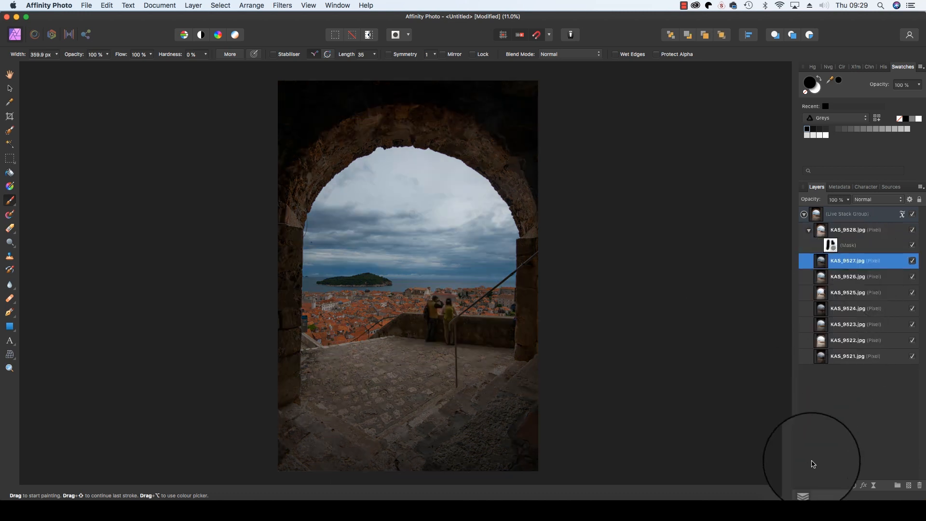
left_click(842, 486)
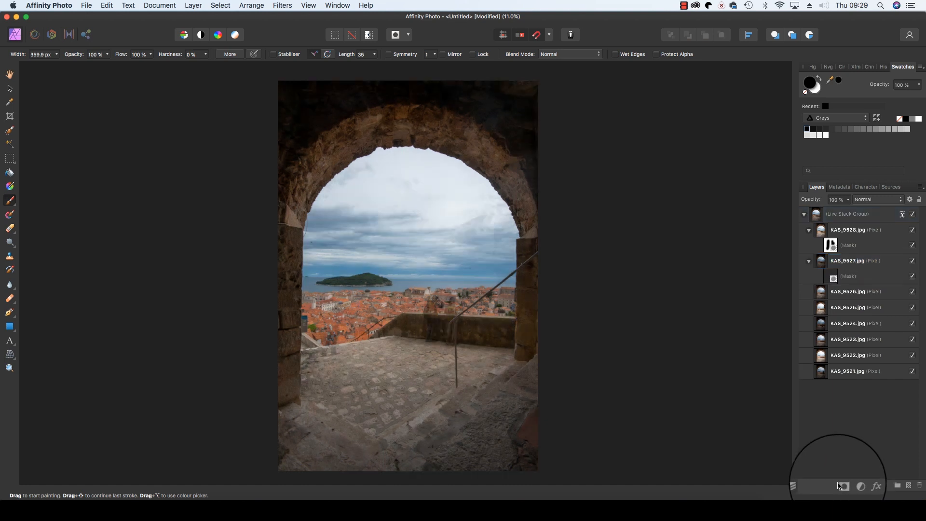
left_click(849, 276)
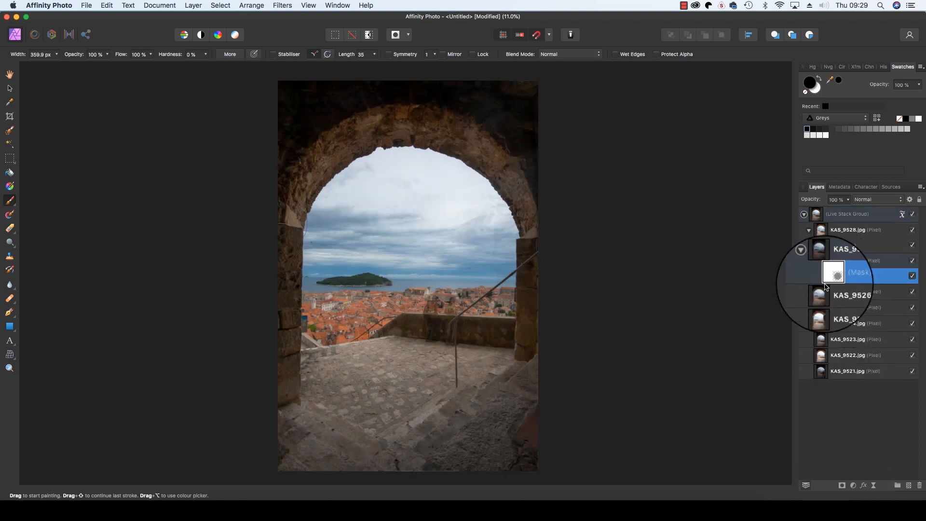
mouse_move(465, 305)
left_mouse_down()
mouse_move(451, 337)
mouse_move(430, 335)
mouse_move(429, 310)
mouse_move(430, 321)
mouse_move(436, 301)
mouse_move(434, 328)
mouse_move(450, 336)
mouse_move(456, 311)
mouse_move(438, 316)
mouse_move(431, 328)
mouse_move(454, 336)
left_mouse_up()
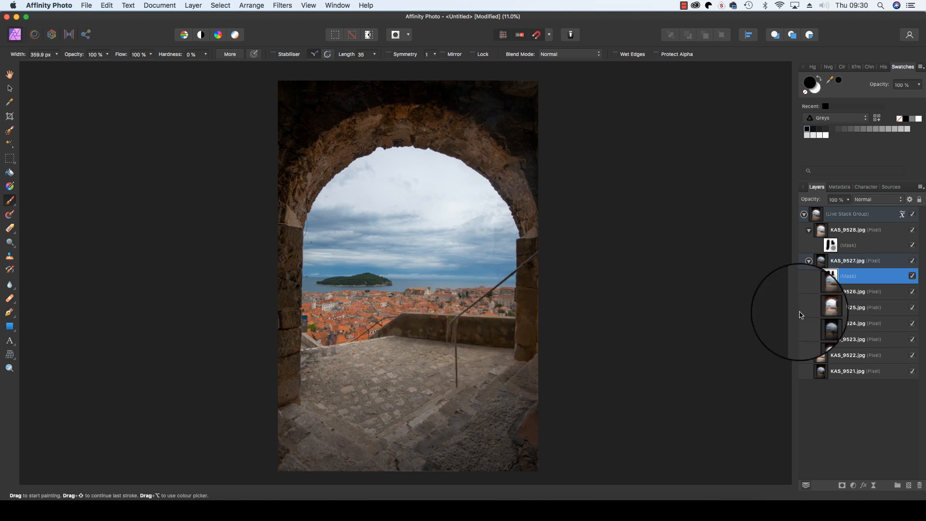
Step: Add a mask to KAS_9526, paint over the figure on the terrace, and undo the last stroke
left_click(859, 291)
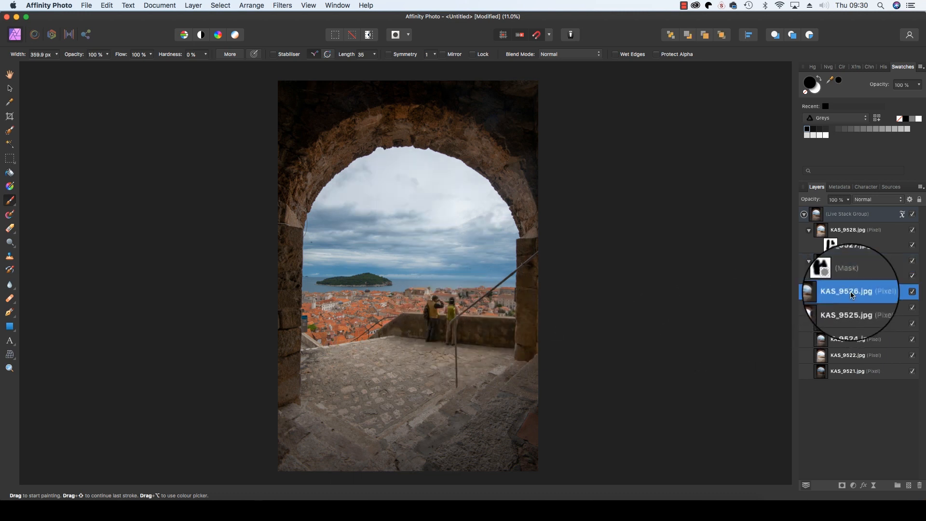
left_click(841, 488)
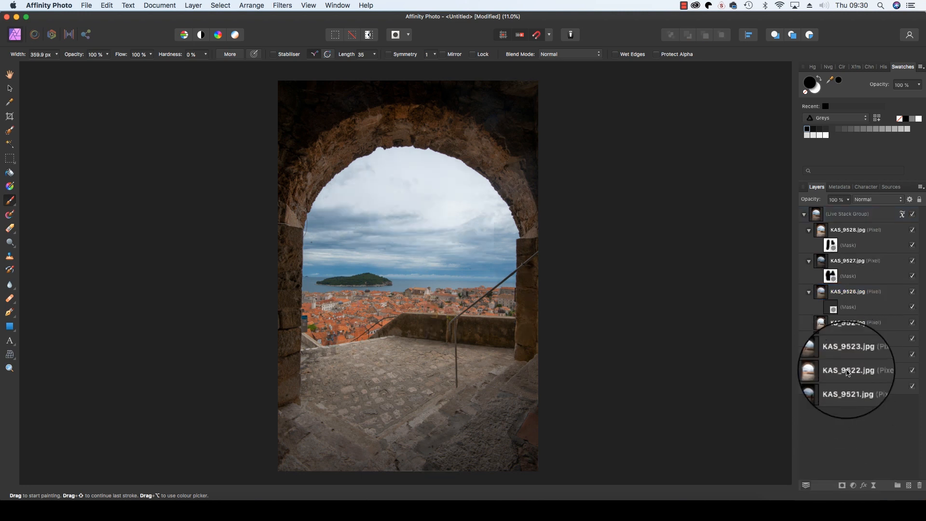
left_click(827, 307)
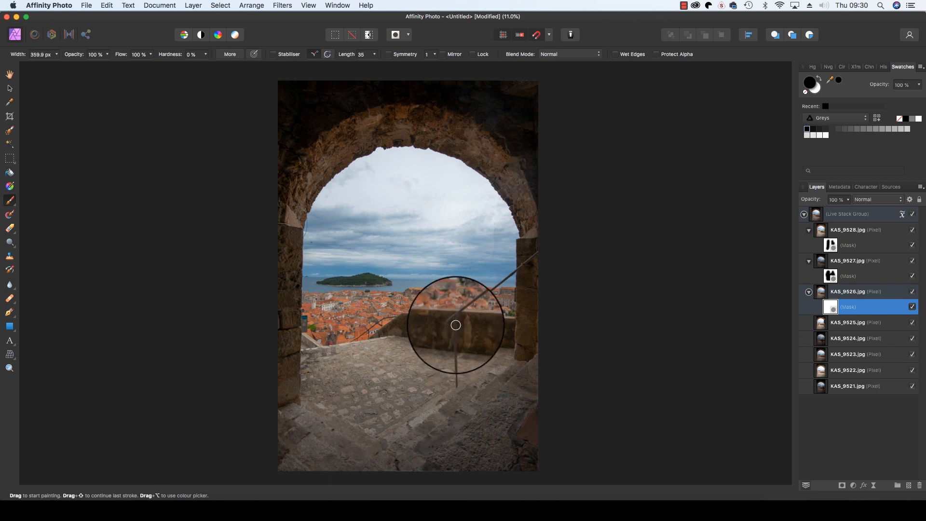
mouse_move(450, 335)
left_mouse_down()
mouse_move(437, 318)
mouse_move(435, 329)
mouse_move(422, 324)
mouse_move(431, 330)
left_mouse_up()
key("super+z")
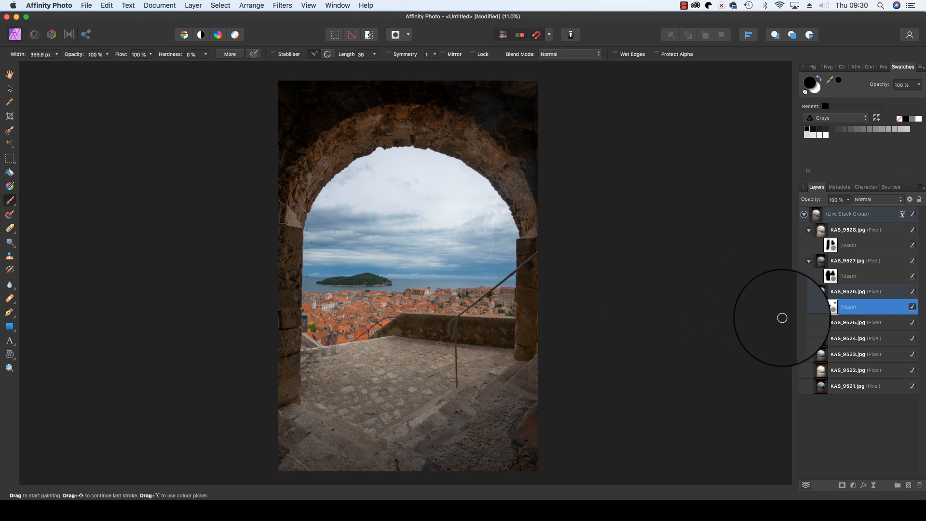
Step: Add a mask to KAS_9525 and paint out the man on the right with a brush about 2214 px wide
left_click(843, 323, "alt")
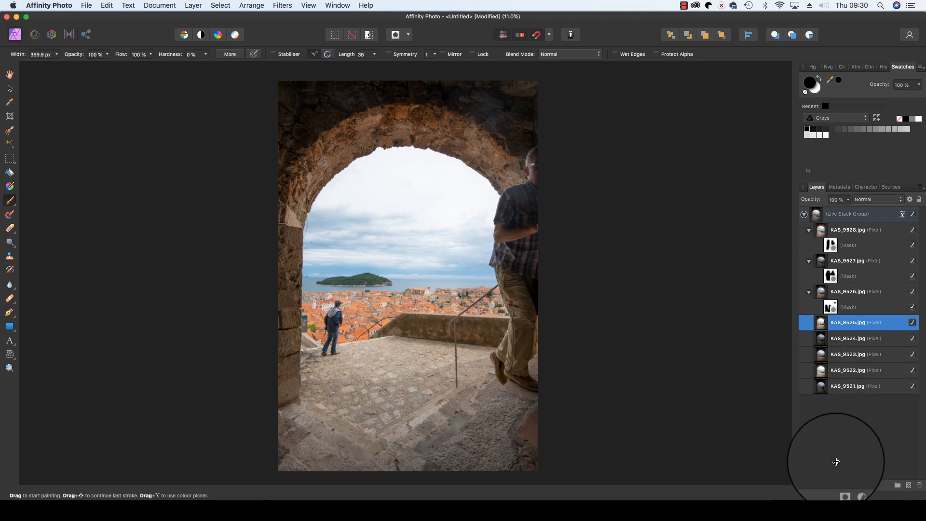
left_click(842, 485)
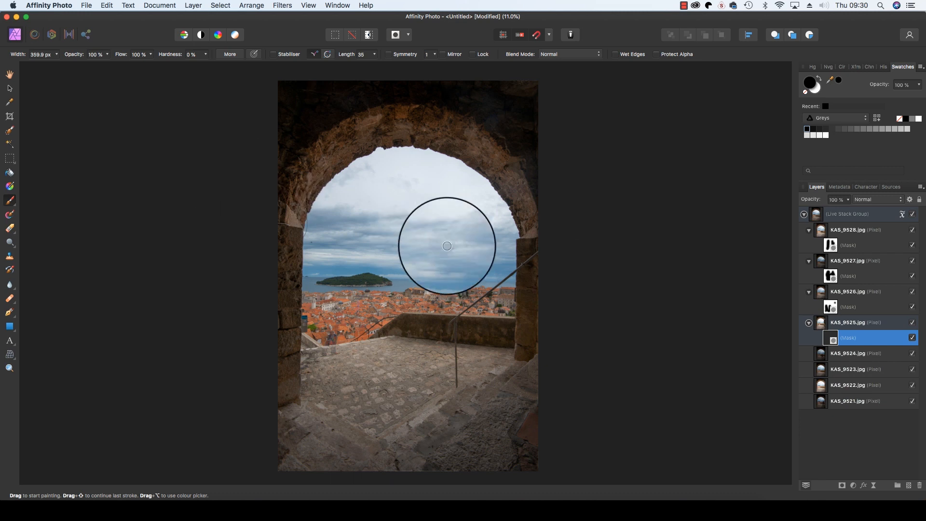
key("bracketright")
key("bracketright")
key("bracketright")
key("bracketright")
key("bracketright")
key("bracketright")
key("bracketright")
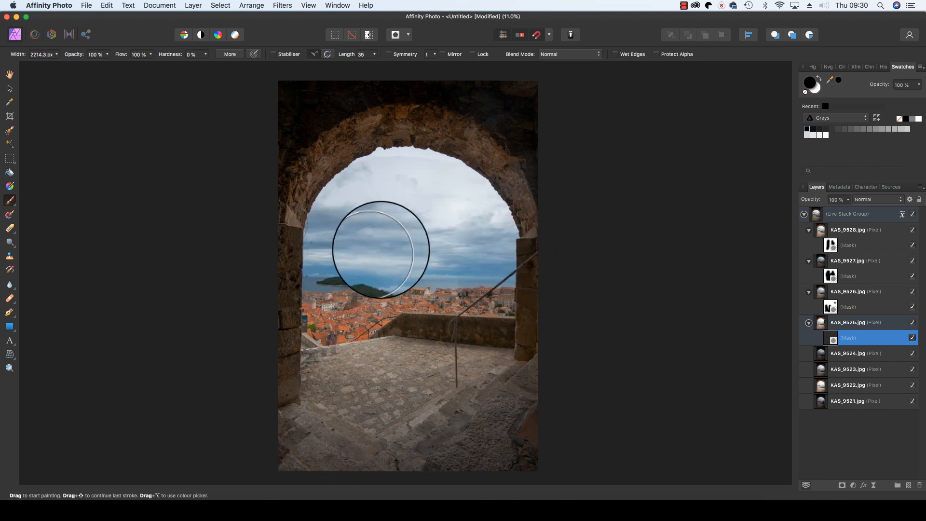
mouse_move(400, 165)
left_mouse_down()
mouse_move(352, 176)
mouse_move(487, 229)
mouse_move(489, 192)
left_mouse_up()
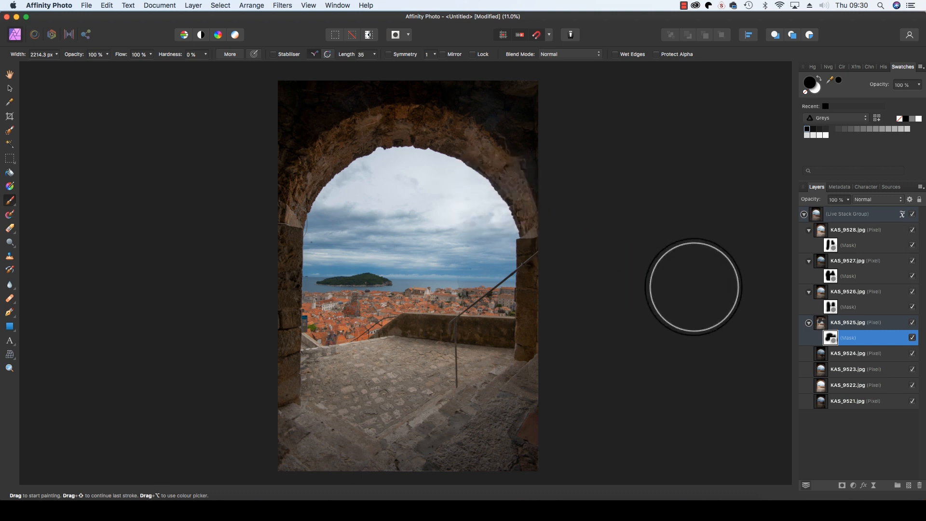
Step: Preview layers KAS_9524 through KAS_9521, then select and collapse the live stack group
left_click(854, 357, "alt")
left_click(853, 369, "alt")
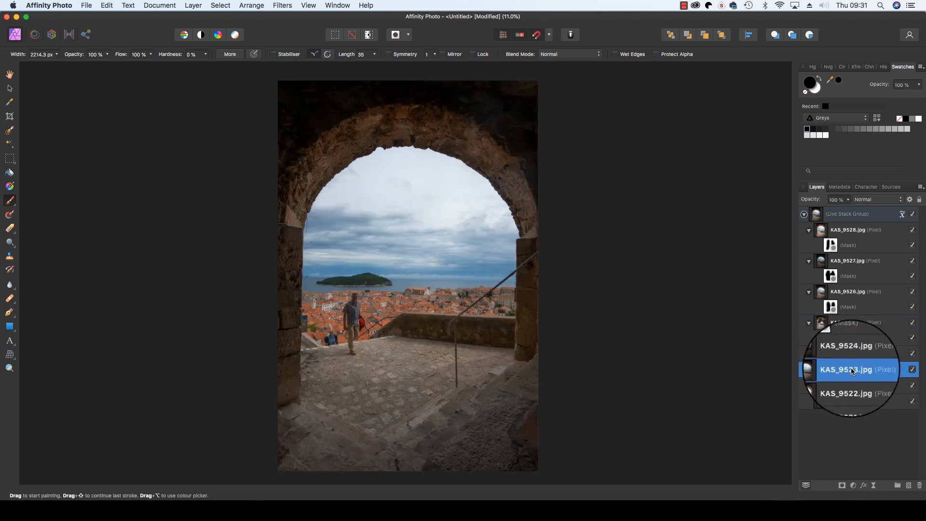
left_click(850, 385, "alt")
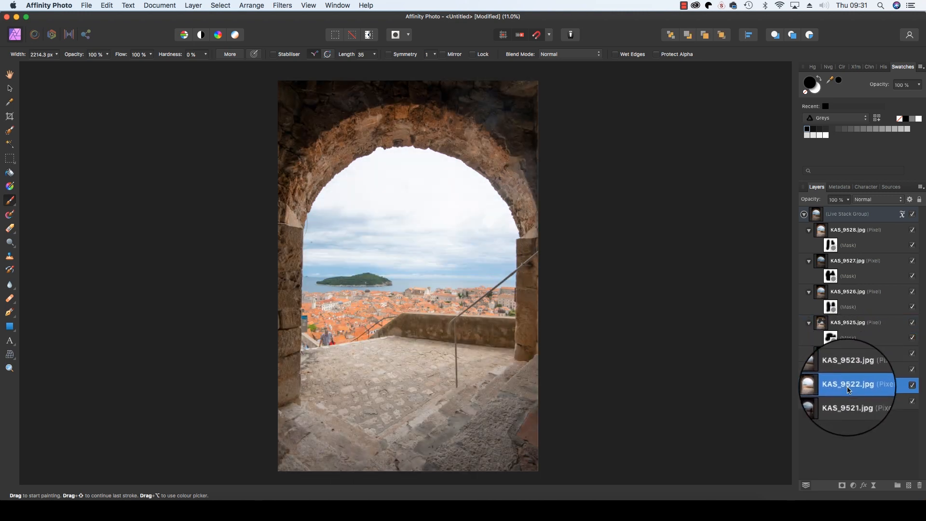
left_click(845, 399, "alt")
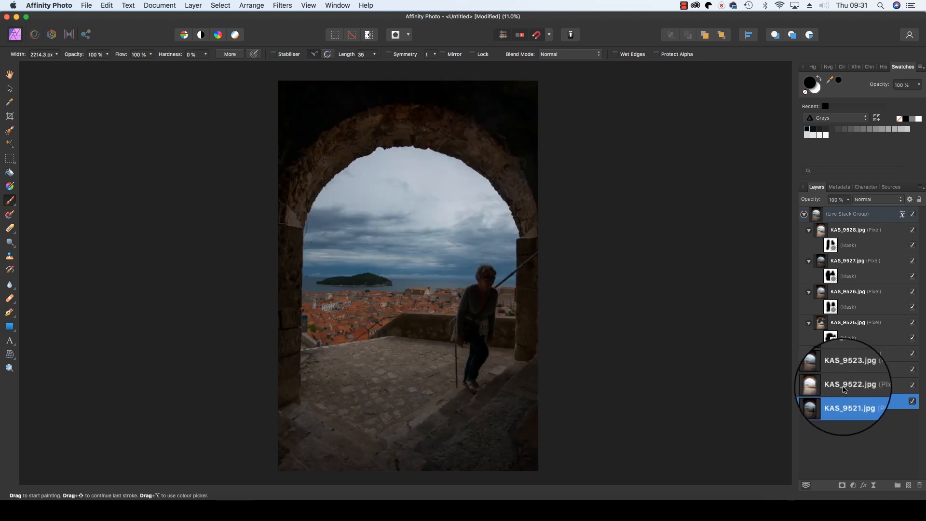
left_click(851, 218)
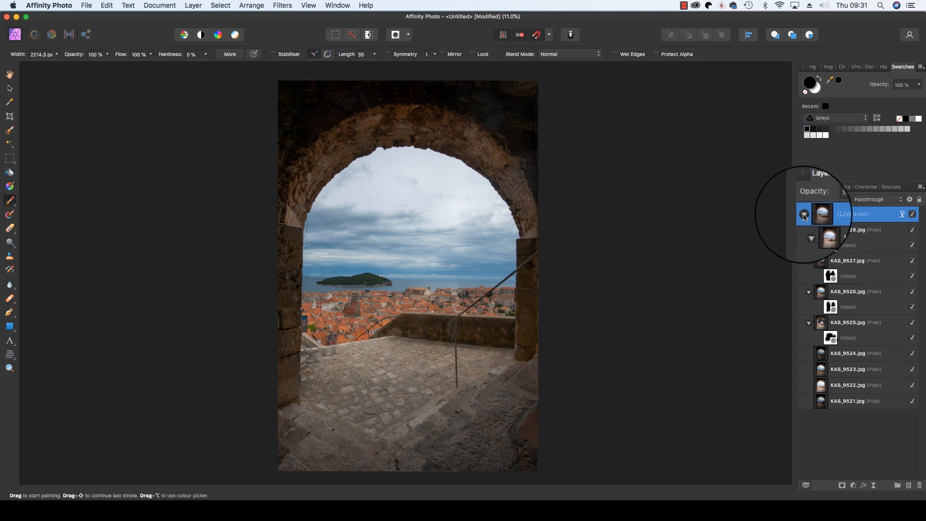
left_click(804, 215)
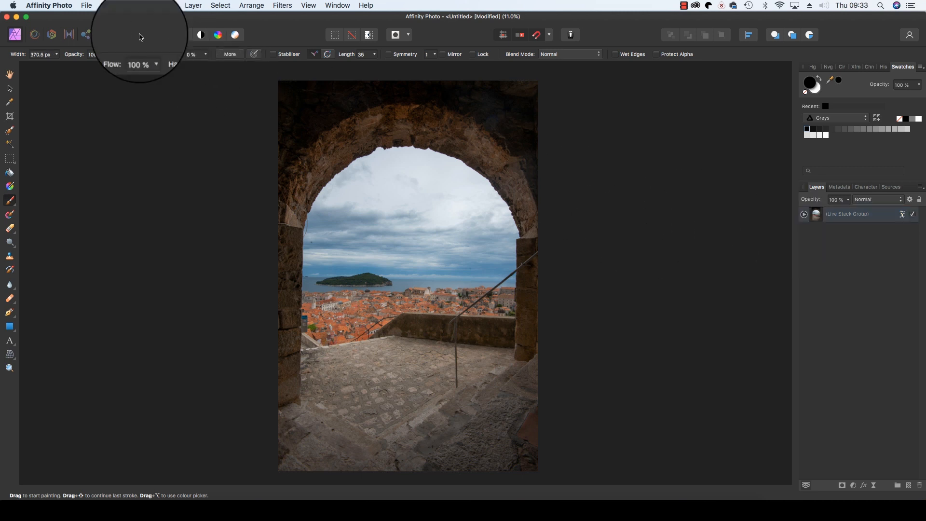
left_click(85, 6)
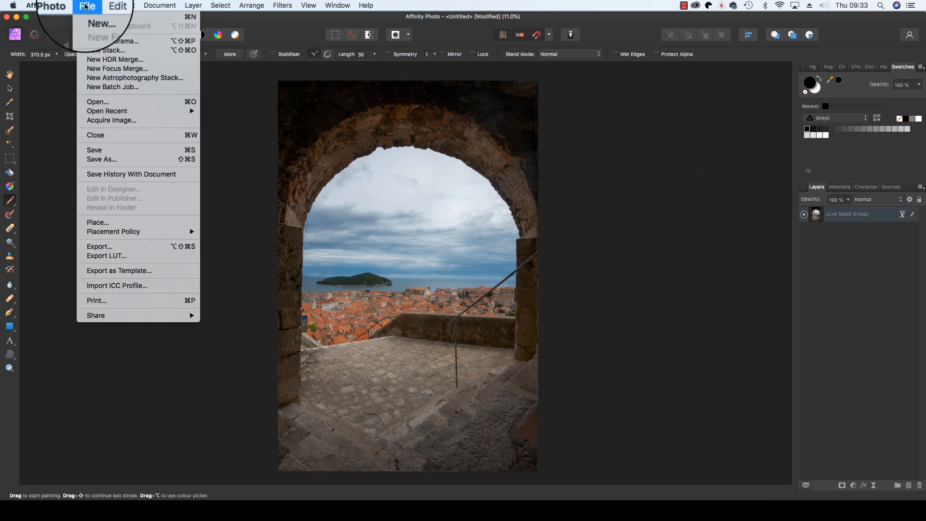
left_click(106, 247)
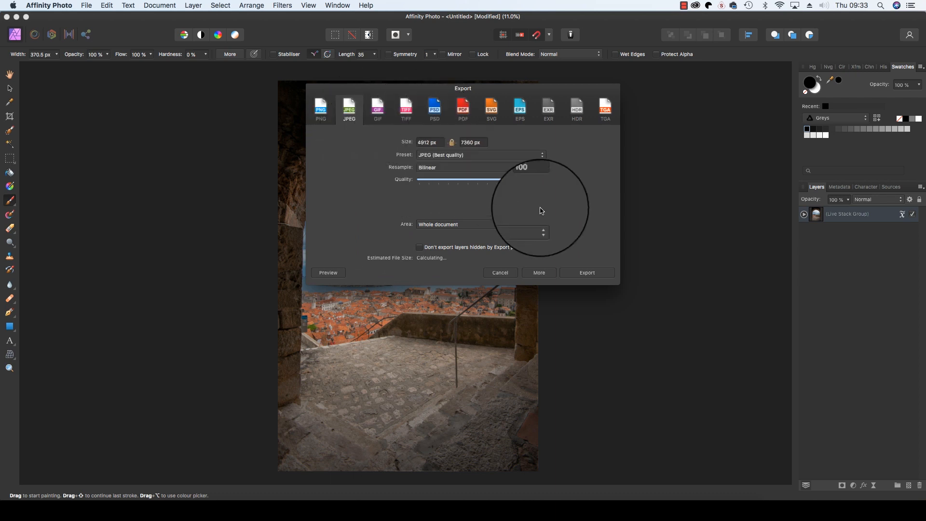
left_click(504, 272)
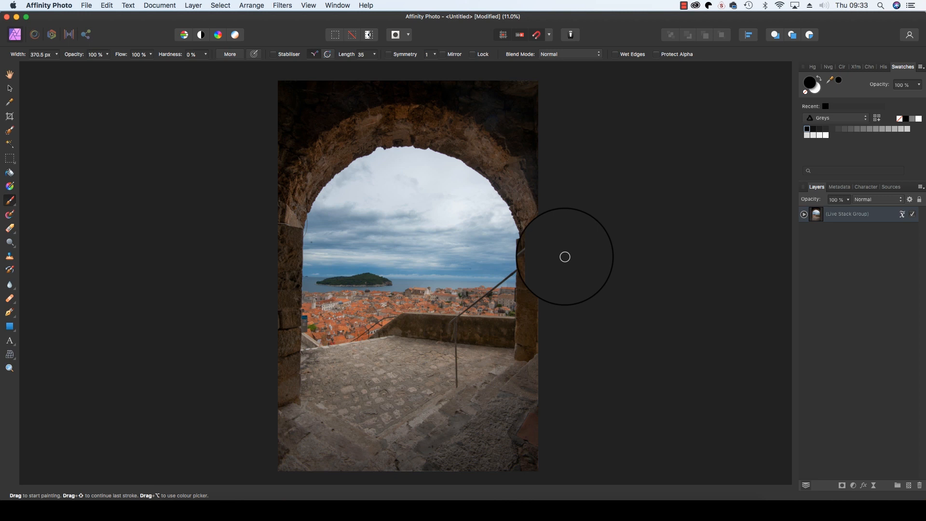